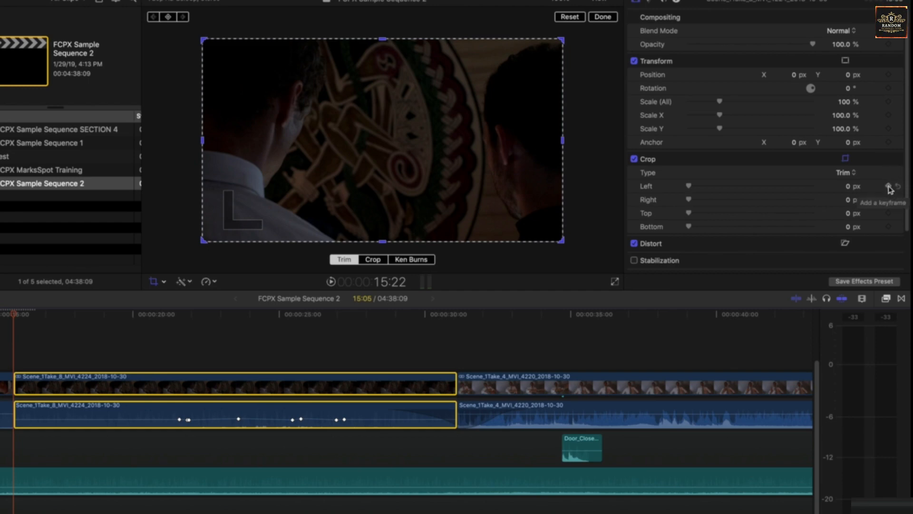
# Add starting crop keyframes with left, right, top and bottom crop at 0 px.
pyautogui.click(889, 186)
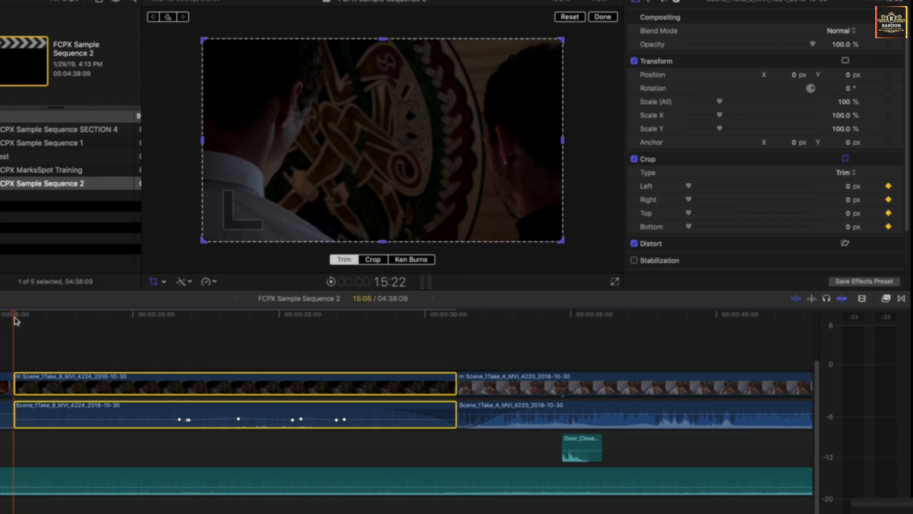
pyautogui.moveTo(17, 318); pyautogui.dragTo(185, 320)
pyautogui.moveTo(563, 141)
pyautogui.mouseDown()
pyautogui.moveTo(341, 169)
pyautogui.moveTo(564, 156)
pyautogui.mouseUp()
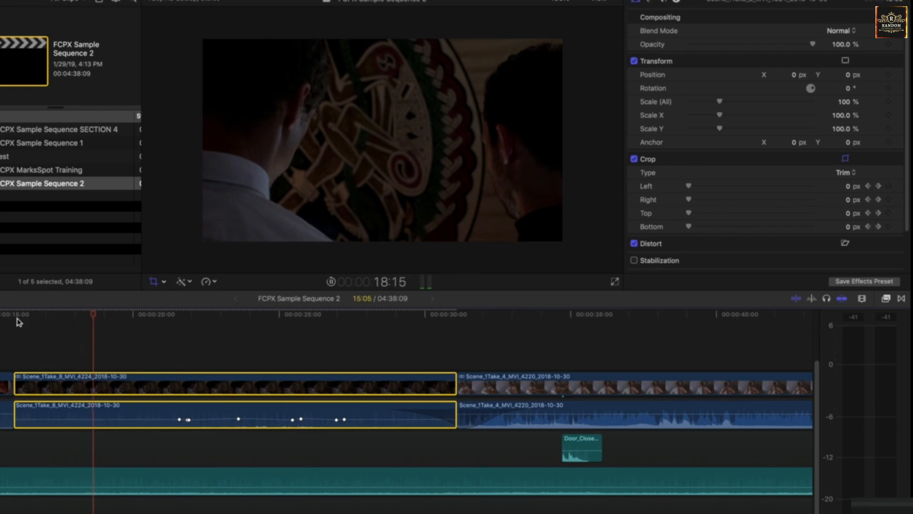
pyautogui.hotkey('shift', 'c')
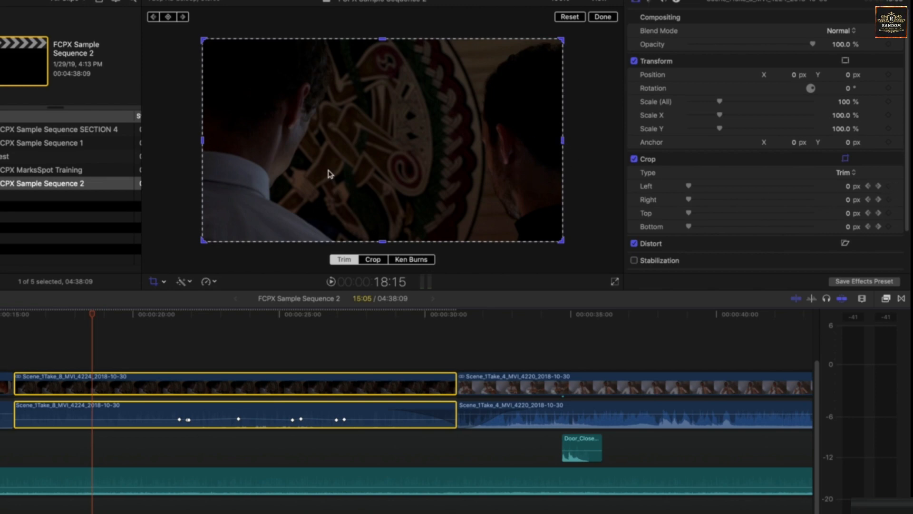
# Select the Right crop parameter and play back the clip to check it.
pyautogui.click(660, 203)
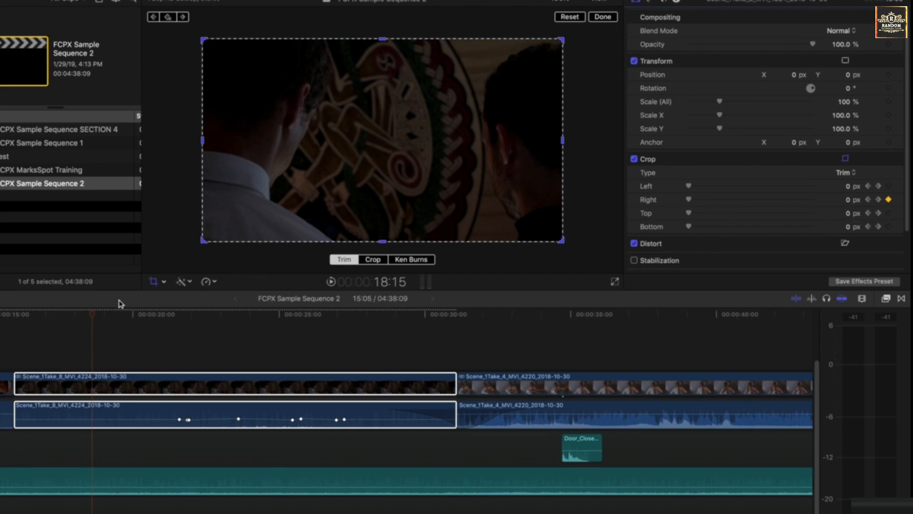
pyautogui.click(93, 315)
pyautogui.press('space')
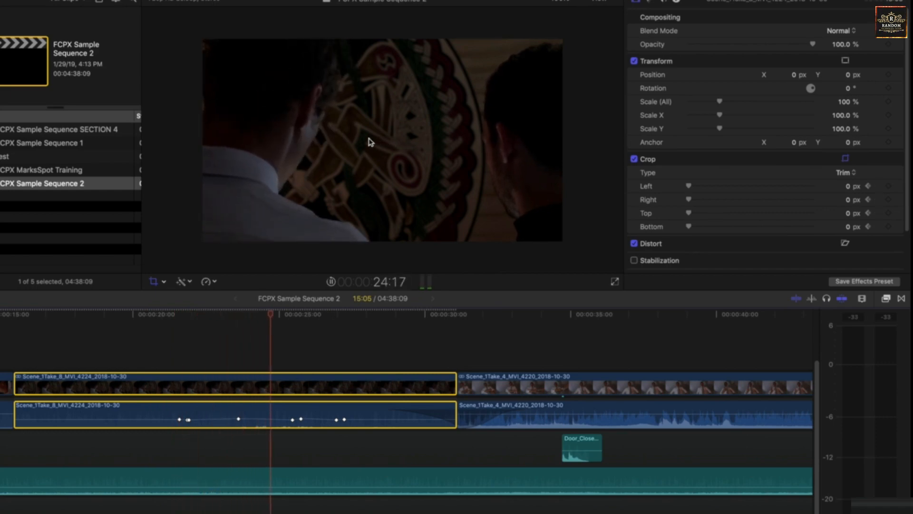
pyautogui.hotkey('shift', 'c')
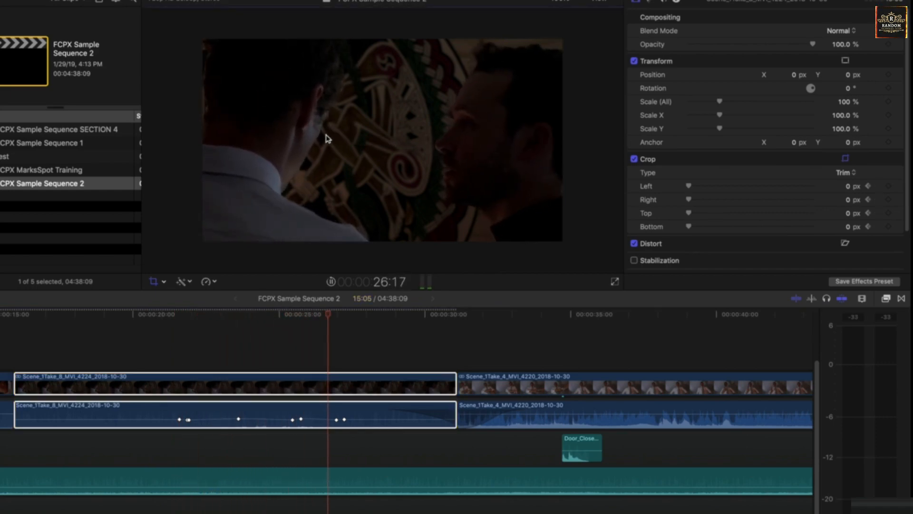
# At 25:11, crop the right edge in to about 1162.8 px, then scrub and play the wipe.
pyautogui.moveTo(331, 317); pyautogui.dragTo(292, 317)
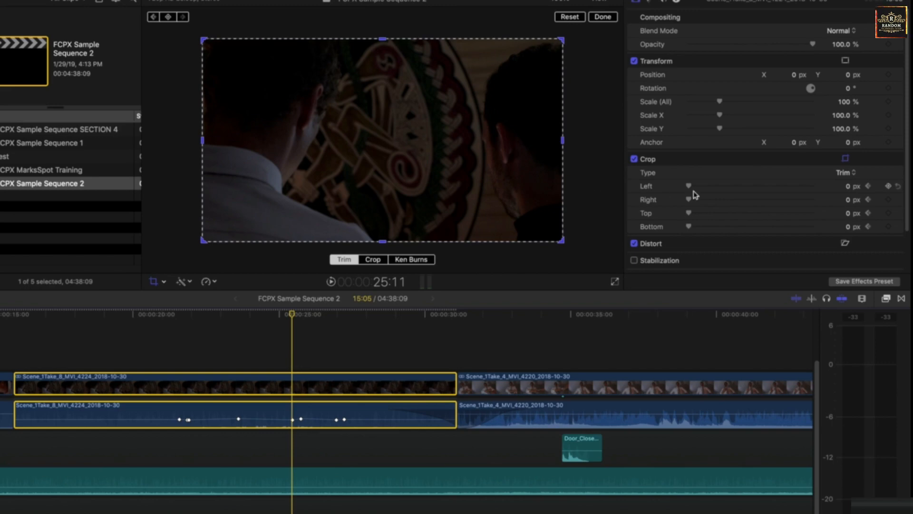
pyautogui.moveTo(565, 145); pyautogui.dragTo(345, 151)
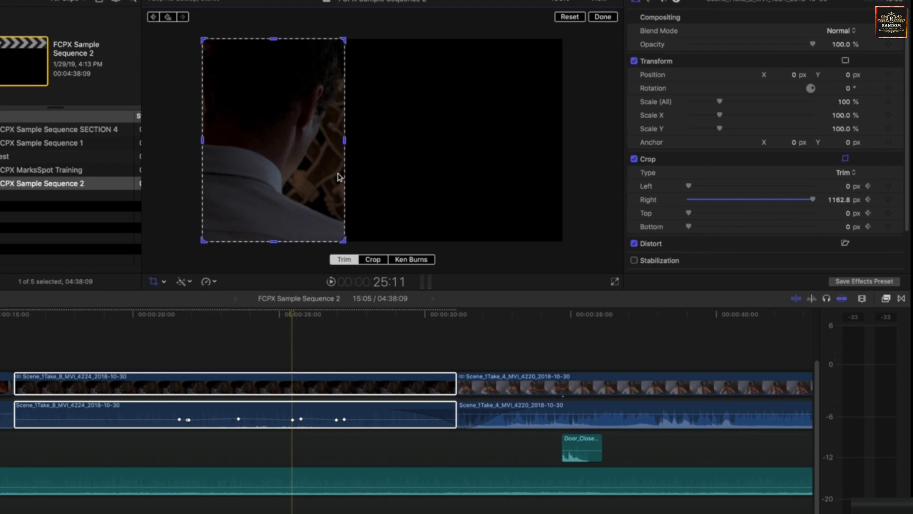
pyautogui.moveTo(289, 316); pyautogui.dragTo(77, 321)
pyautogui.press('space')
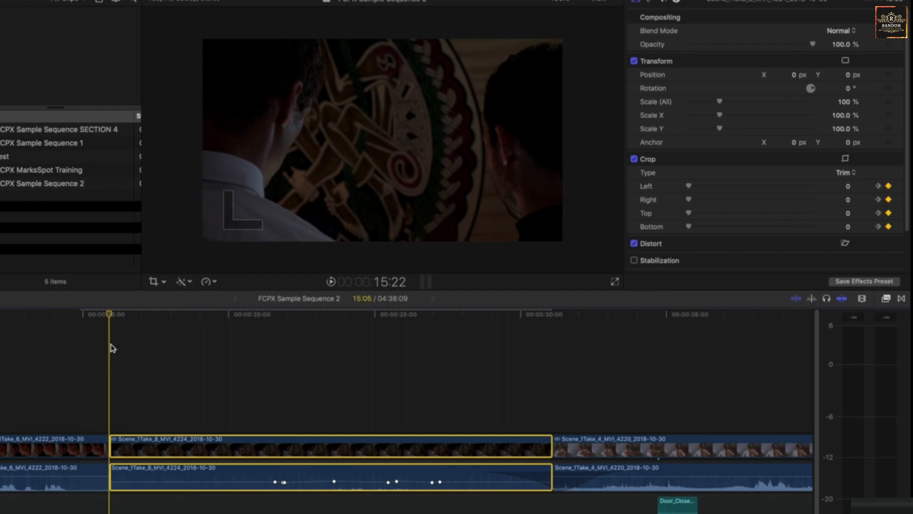
pyautogui.moveTo(120, 316); pyautogui.dragTo(348, 316)
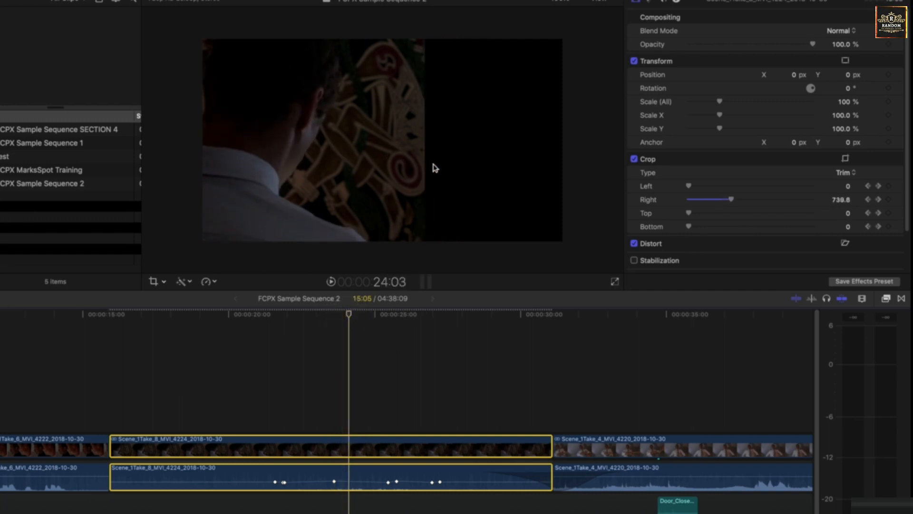
pyautogui.moveTo(383, 310); pyautogui.dragTo(276, 322)
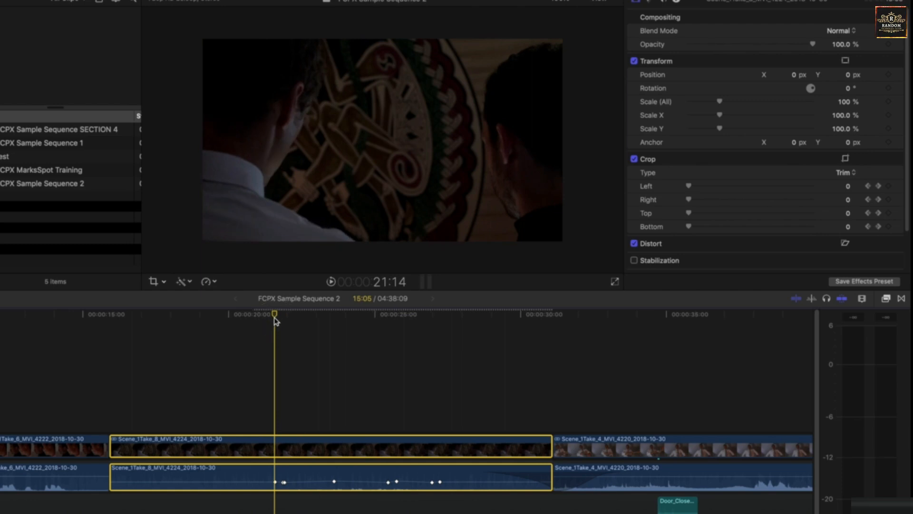
# Show the clip's Video Animation lanes with the Trim lane set to Right.
pyautogui.rightClick(280, 447)
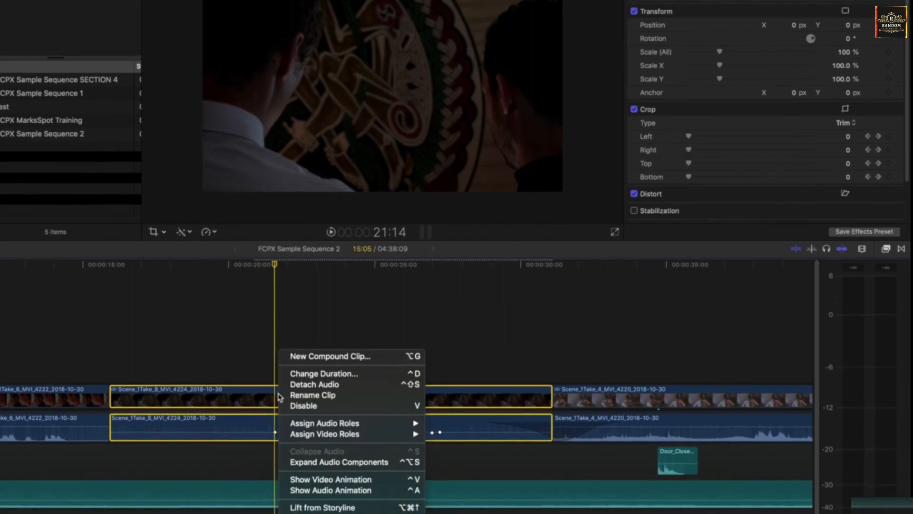
pyautogui.click(314, 479)
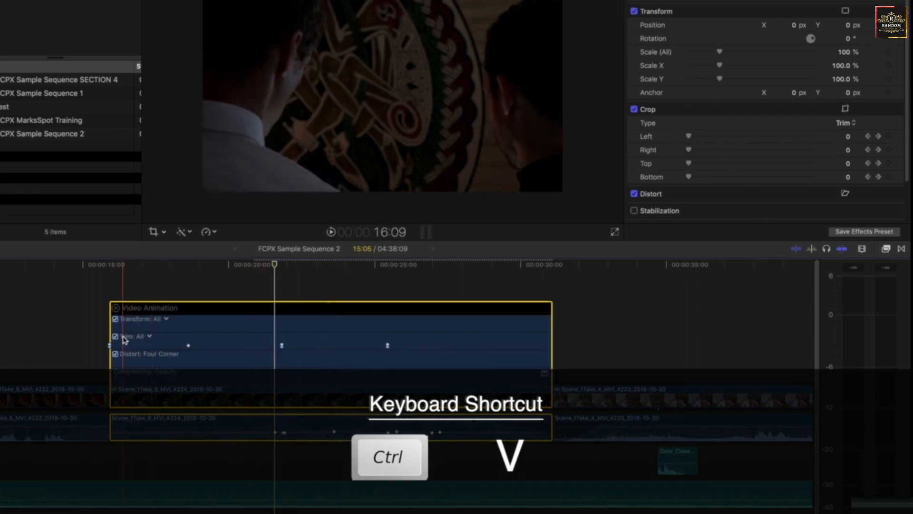
pyautogui.click(150, 338)
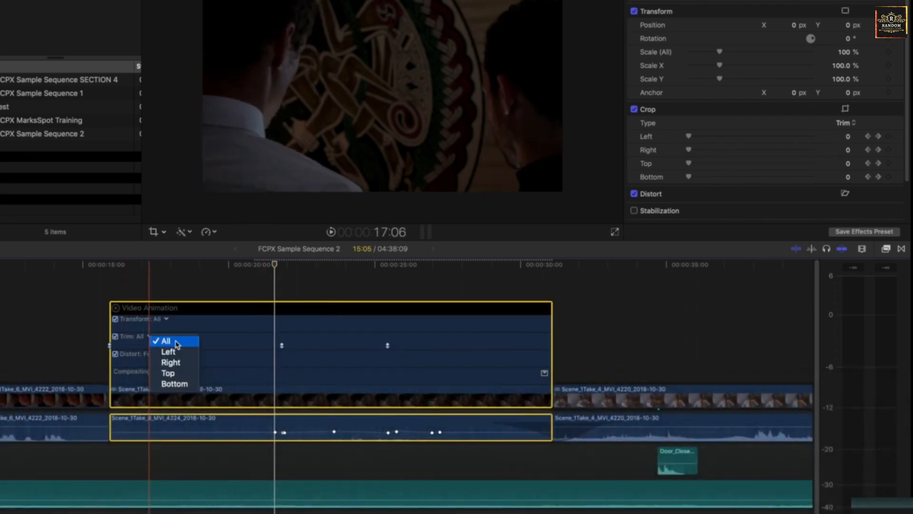
pyautogui.click(176, 342)
pyautogui.click(150, 337)
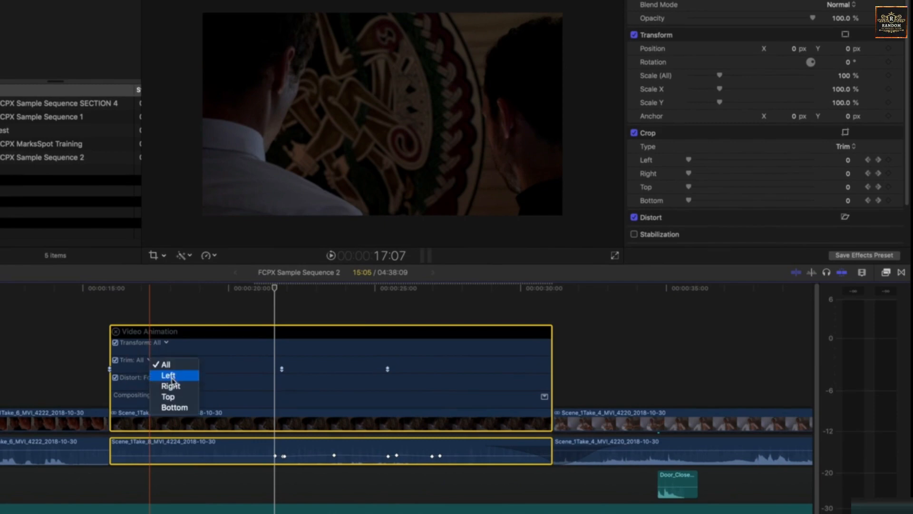
pyautogui.click(170, 386)
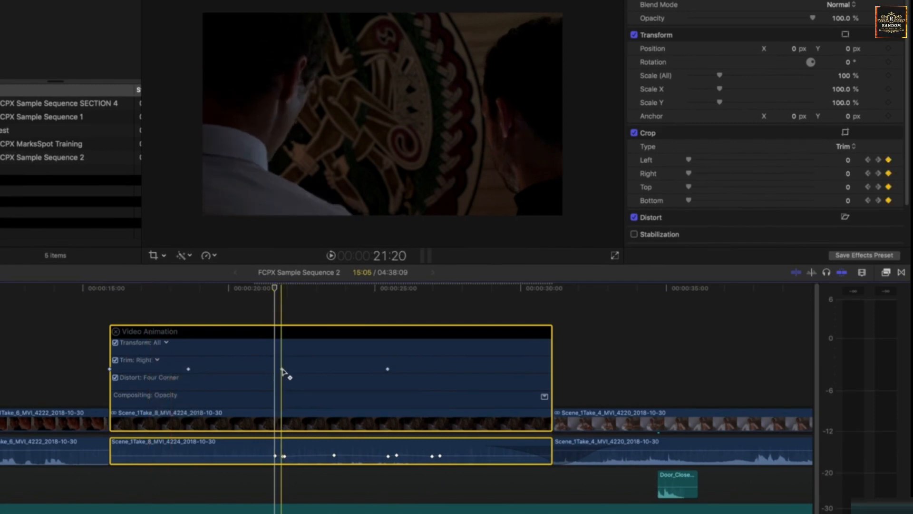
# Add a Position keyframe (0, 0 px) on the first crop keyframe at 21:20.
pyautogui.click(282, 370)
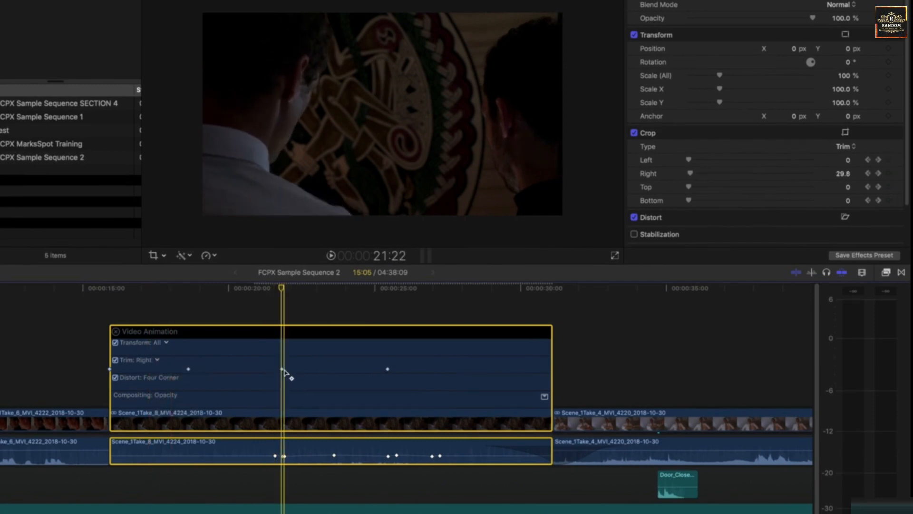
pyautogui.click(282, 370)
pyautogui.moveTo(283, 290)
pyautogui.mouseDown()
pyautogui.moveTo(320, 289)
pyautogui.moveTo(283, 290)
pyautogui.mouseUp()
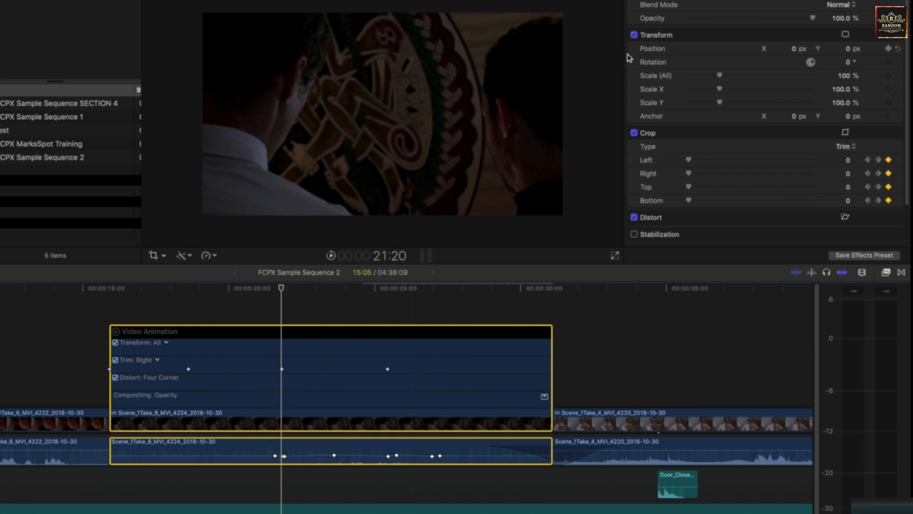
pyautogui.click(888, 48)
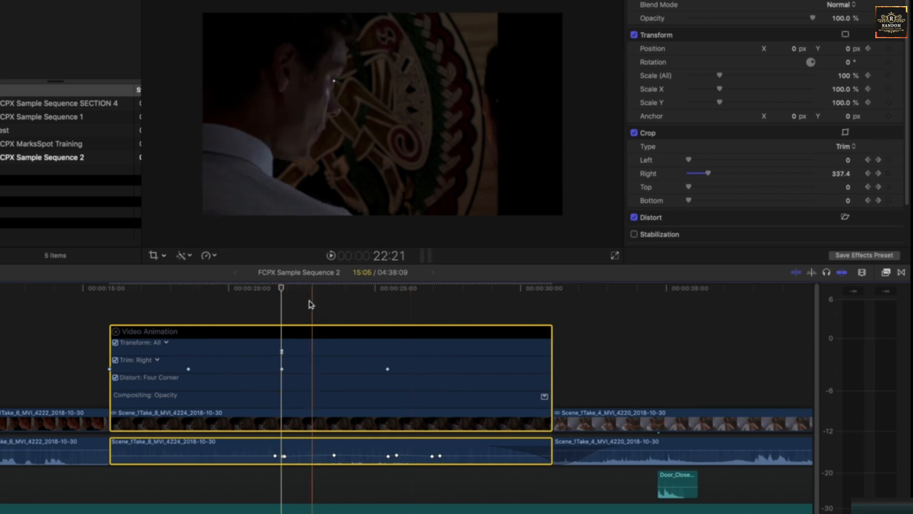
pyautogui.click(292, 288)
pyautogui.moveTo(292, 289); pyautogui.dragTo(388, 285)
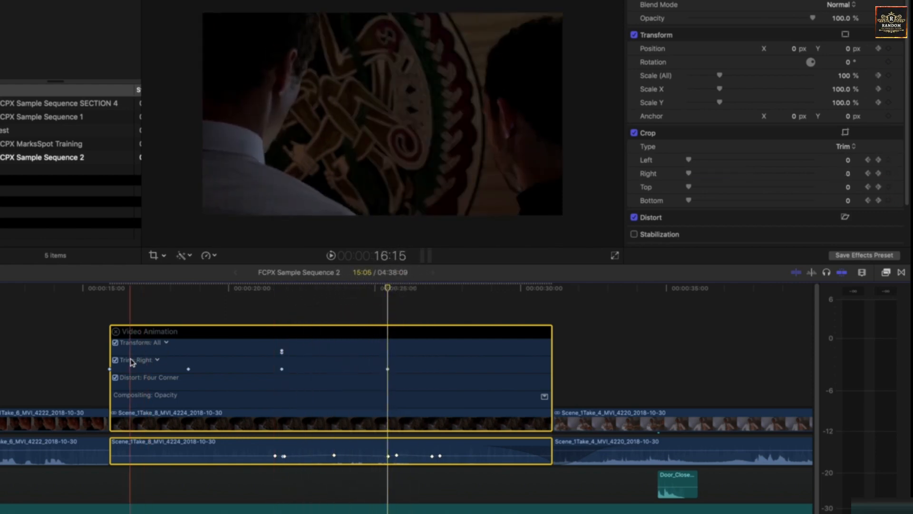
# At the final crop keyframe, try a position change in the Inspector and undo it.
pyautogui.click(389, 289)
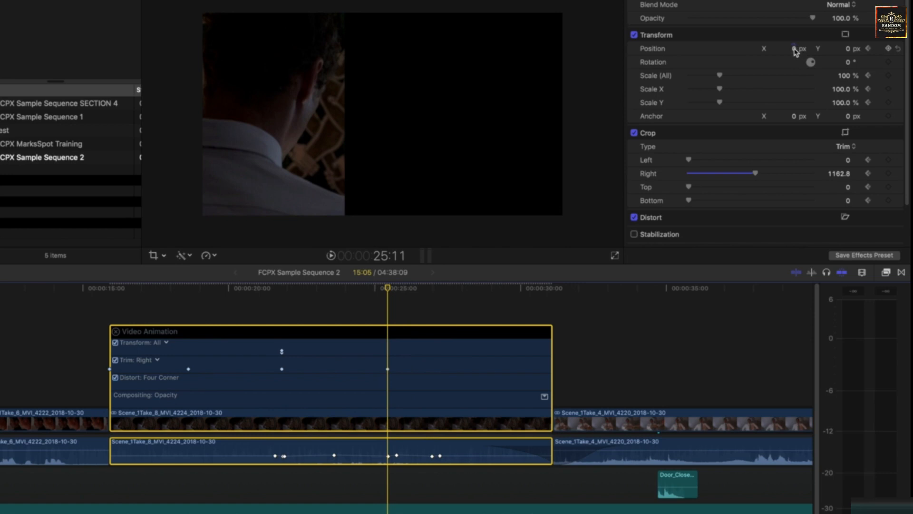
pyautogui.moveTo(794, 49); pyautogui.dragTo(886, 49)
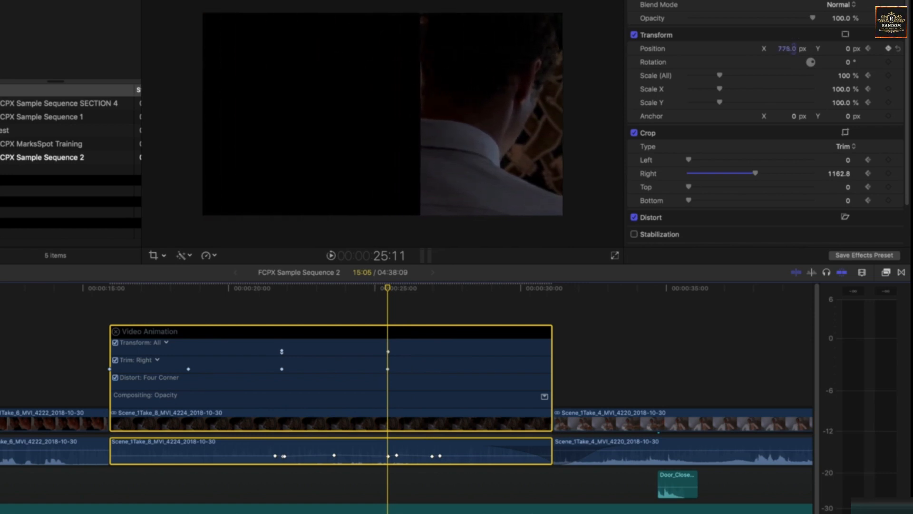
pyautogui.press('super+z')
pyautogui.moveTo(799, 49); pyautogui.dragTo(793, 49)
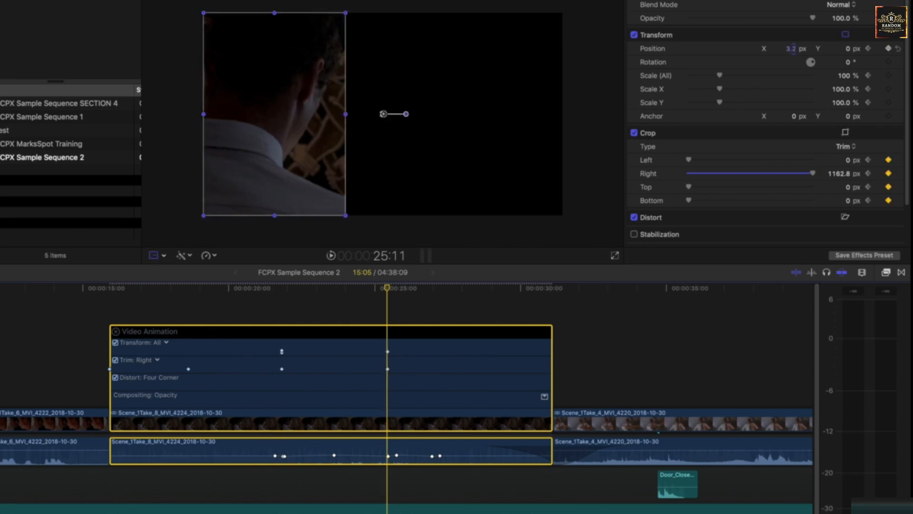
# In the viewer's Transform mode, slide the cropped image right to X 777.1, Y 7.0 px.
pyautogui.click(154, 256)
pyautogui.click(164, 256)
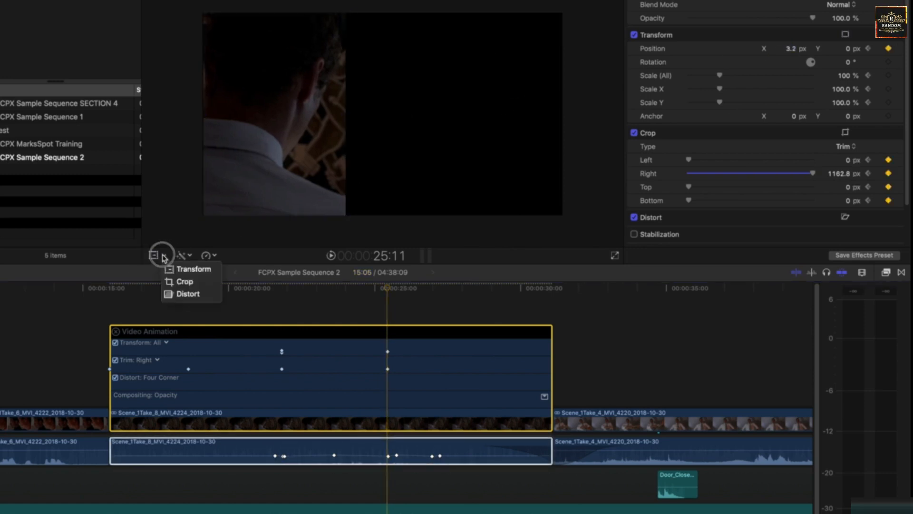
pyautogui.click(184, 282)
pyautogui.moveTo(264, 138); pyautogui.dragTo(234, 136)
pyautogui.click(161, 257)
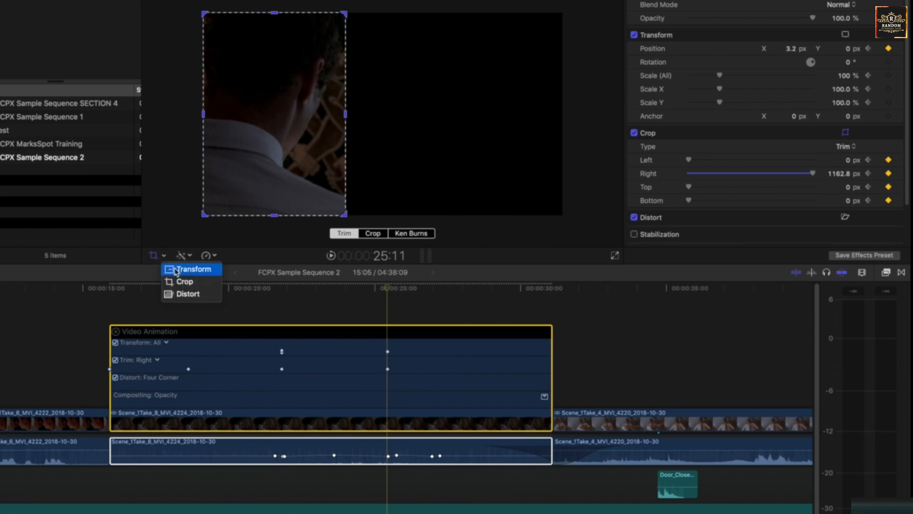
pyautogui.click(187, 269)
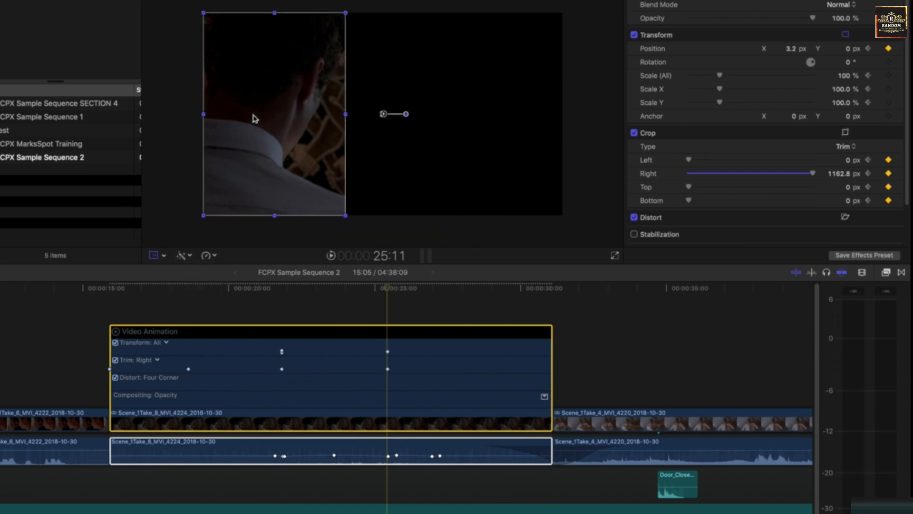
pyautogui.moveTo(253, 118); pyautogui.dragTo(473, 116)
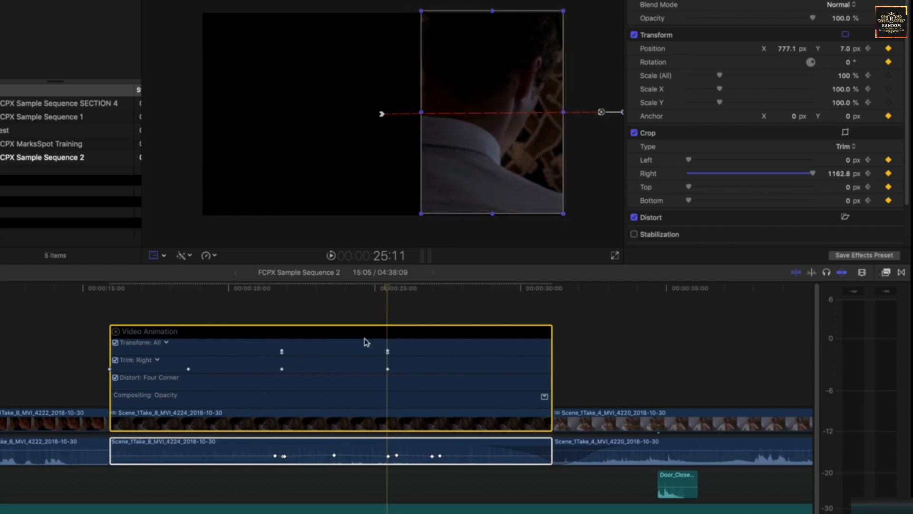
# Play back the sliding animation and step through it around 23 seconds.
pyautogui.moveTo(391, 302); pyautogui.dragTo(182, 299)
pyautogui.press('space')
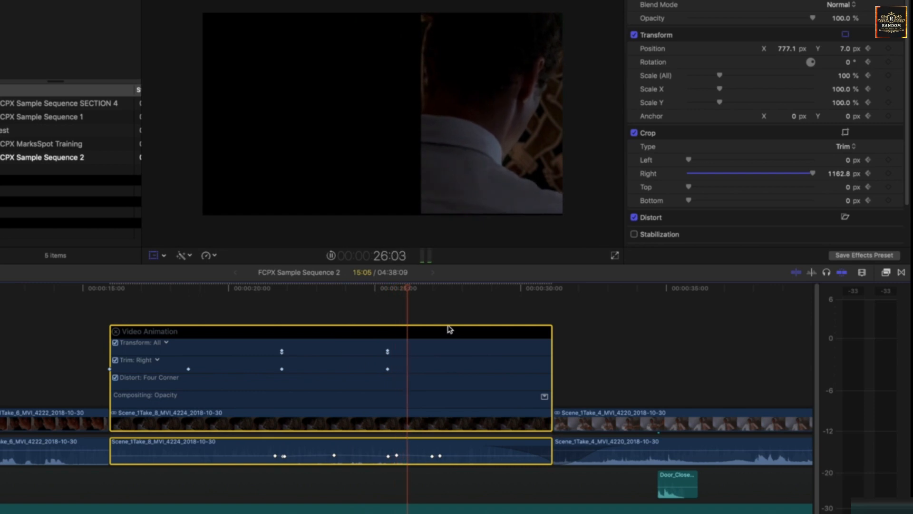
pyautogui.press('space')
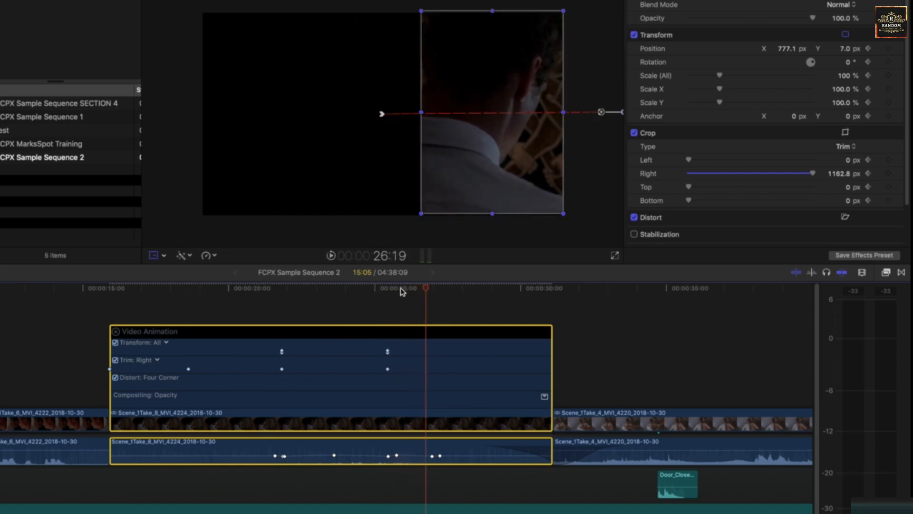
pyautogui.moveTo(398, 291); pyautogui.dragTo(321, 295)
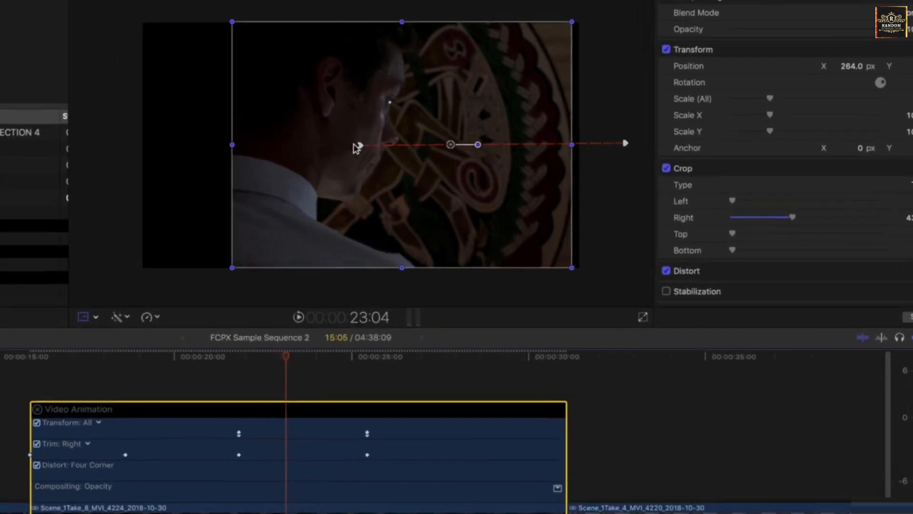
# Set both the start and end motion path keyframes to Linear interpolation.
pyautogui.rightClick(381, 114)
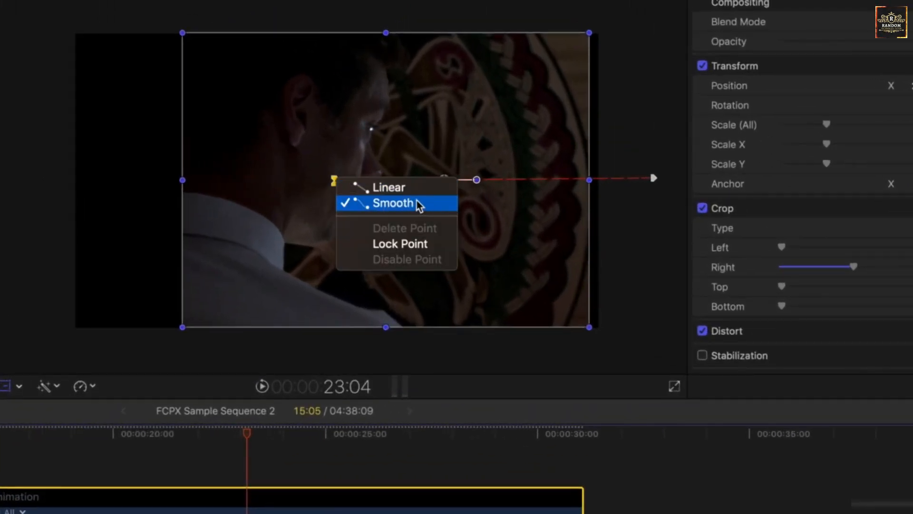
pyautogui.click(402, 190)
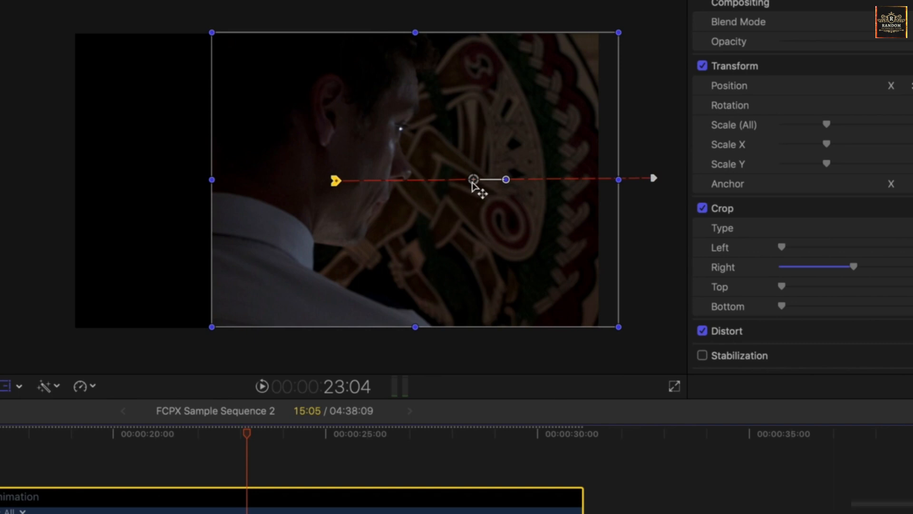
pyautogui.rightClick(474, 181)
pyautogui.click(506, 155)
pyautogui.rightClick(506, 179)
pyautogui.click(547, 184)
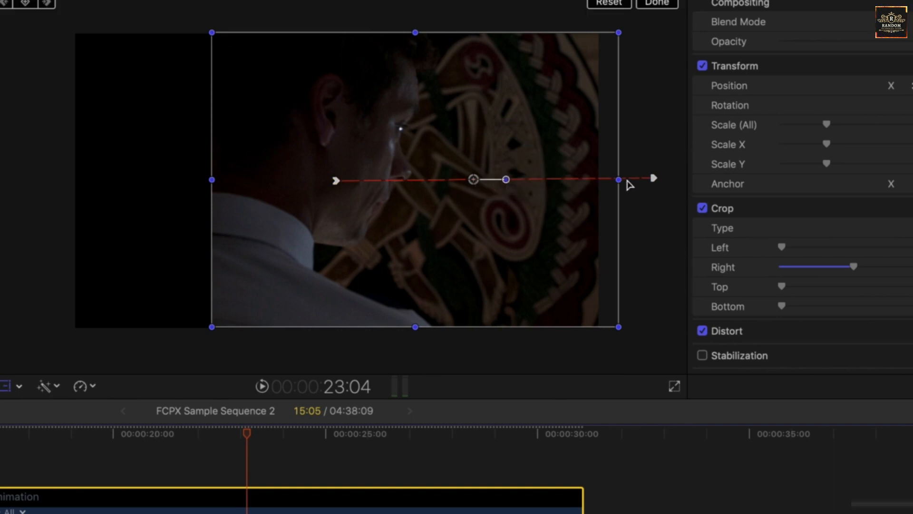
pyautogui.rightClick(653, 179)
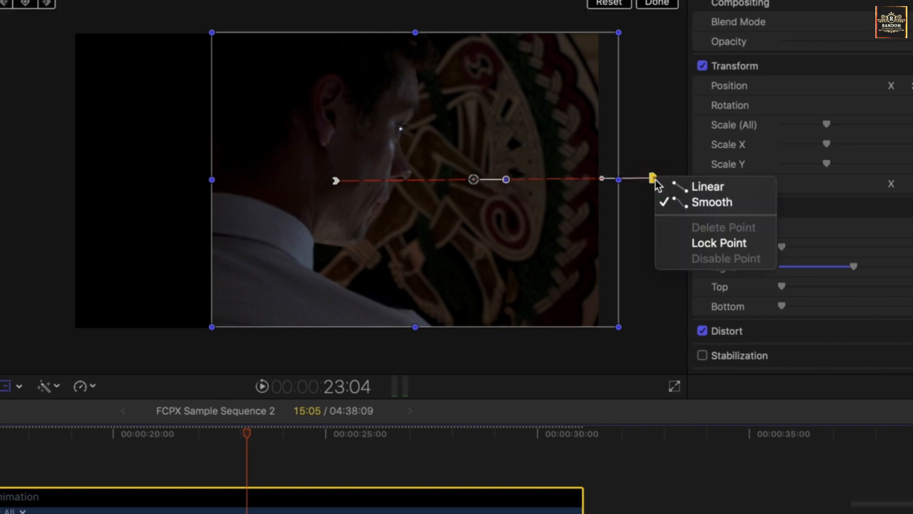
pyautogui.click(708, 187)
# Play back from about 20:19 to check the steady slide.
pyautogui.click(146, 436)
pyautogui.press('space')
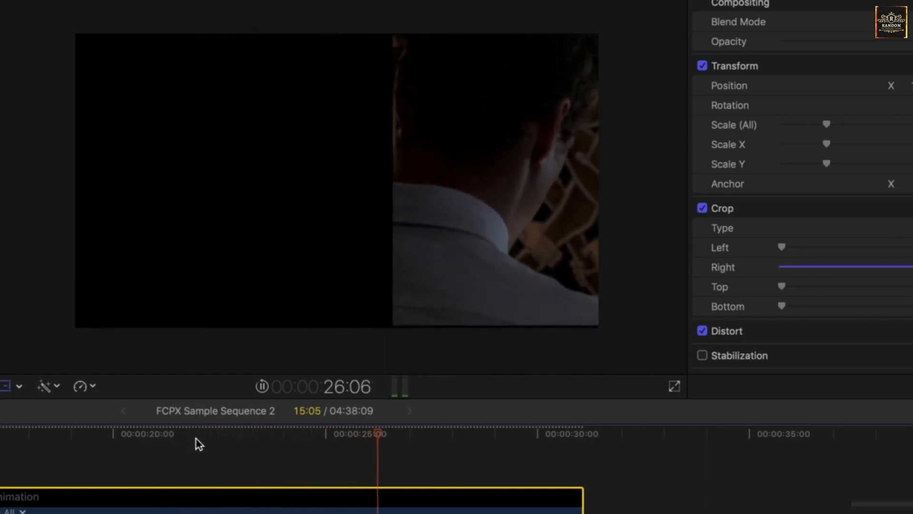
pyautogui.press('space')
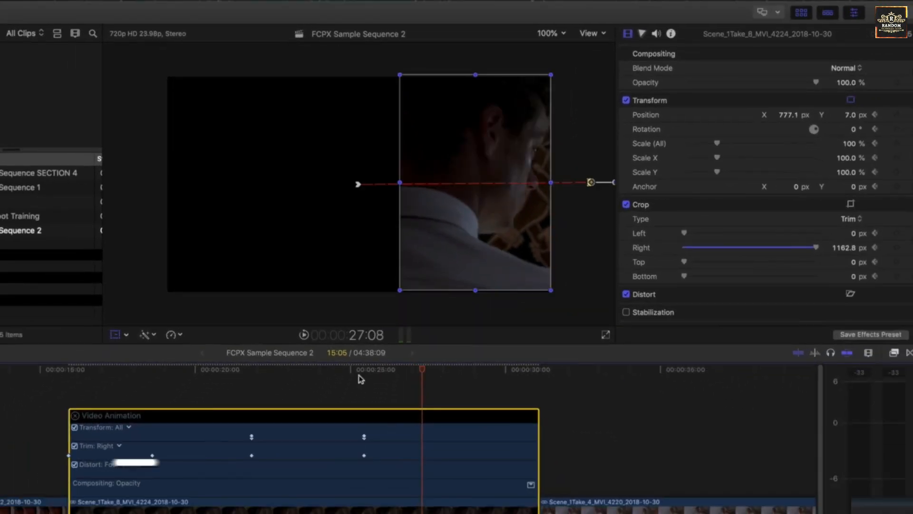
# Add a Position keyframe at 27:08 and close the Video Animation editor.
pyautogui.moveTo(491, 165); pyautogui.dragTo(492, 169)
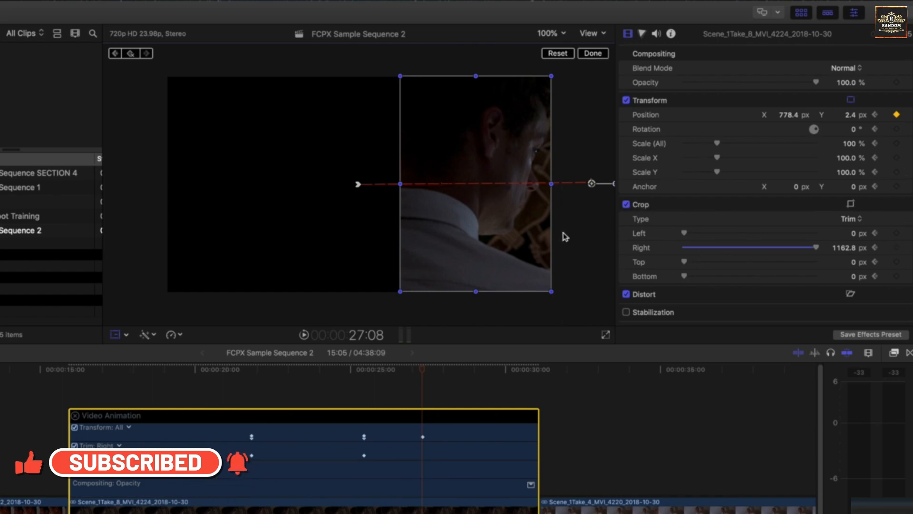
pyautogui.moveTo(381, 378); pyautogui.dragTo(186, 383)
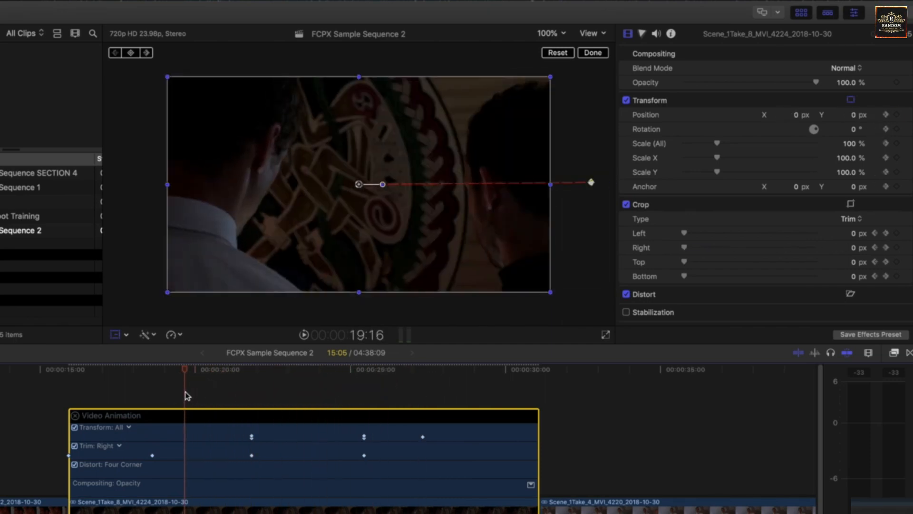
pyautogui.click(75, 416)
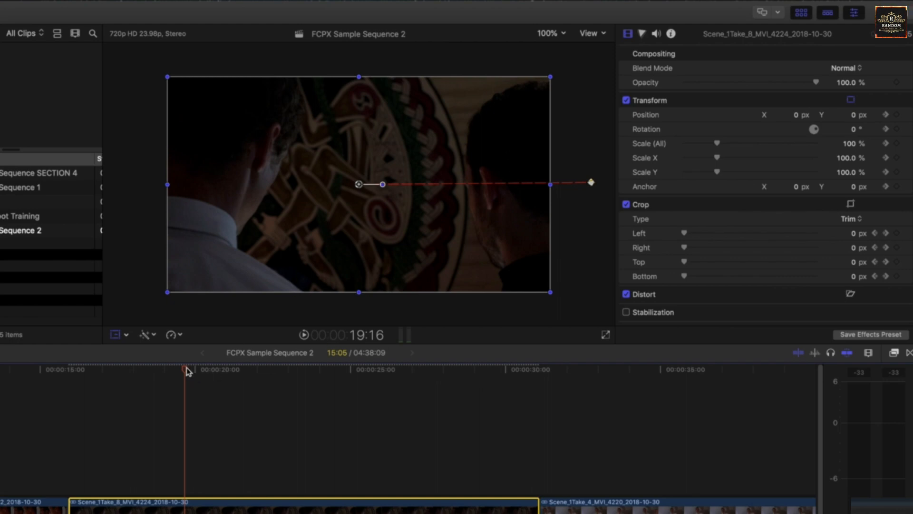
# Review the wipe through 25:11, ending at 24:16 with Position X 608.6 px and Right crop 910.8 px.
pyautogui.moveTo(186, 368); pyautogui.dragTo(430, 395)
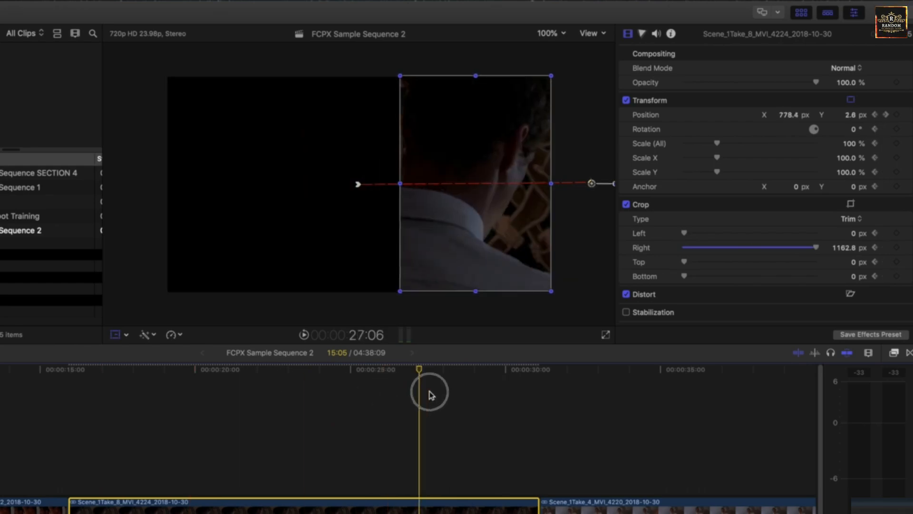
pyautogui.click(252, 376)
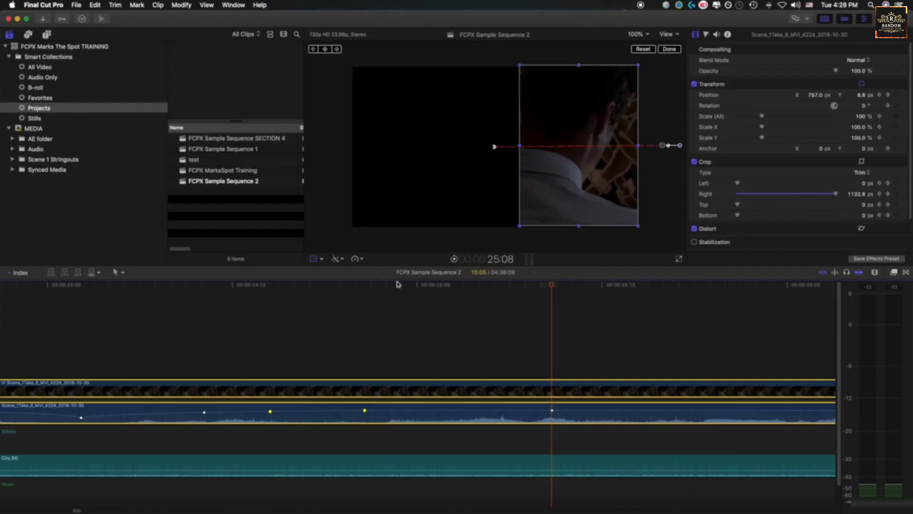
pyautogui.moveTo(399, 284); pyautogui.dragTo(296, 285)
pyautogui.press('super+minus')
pyautogui.press('super+minus')
pyautogui.hscroll(-5, 323, 315)
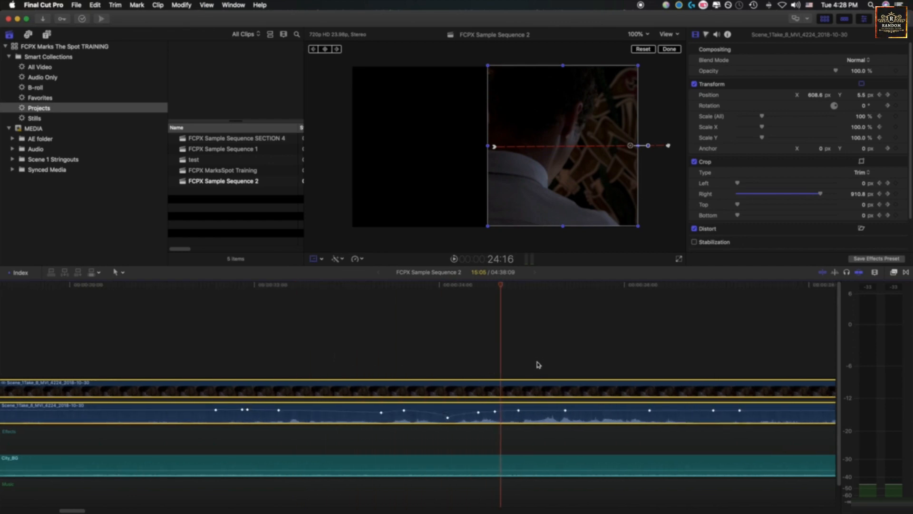
# At 24:04, zoom the timeline out and reopen the Transform, Trim, Distort and Opacity lanes.
pyautogui.moveTo(496, 288); pyautogui.dragTo(458, 286)
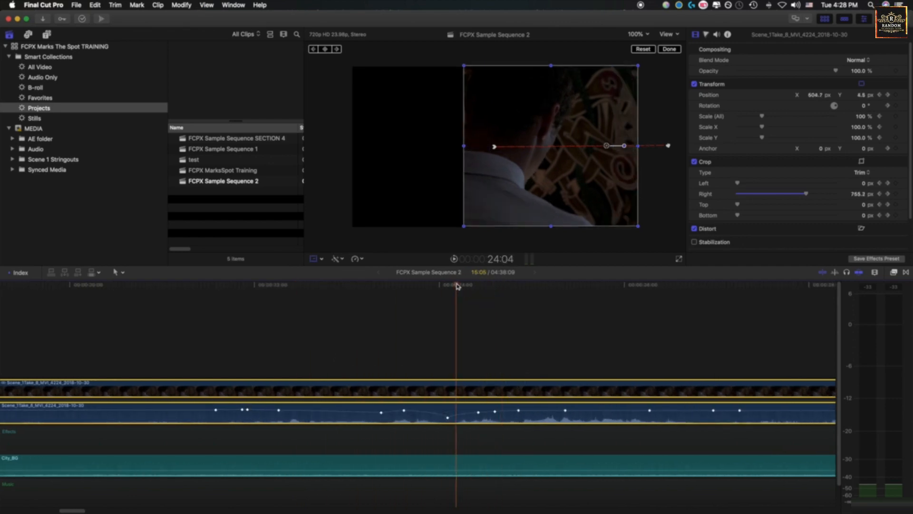
pyautogui.press('super+minus')
pyautogui.press('super+minus')
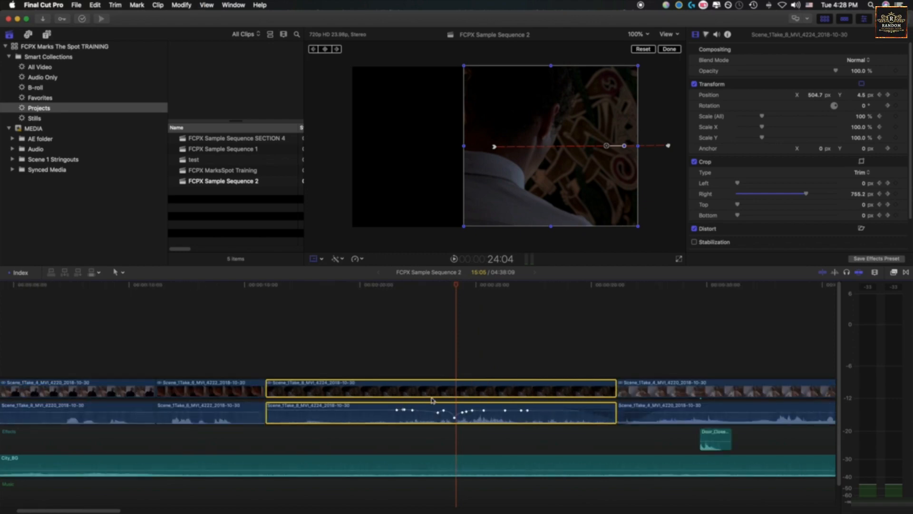
pyautogui.hotkey('ctrl', 'v')
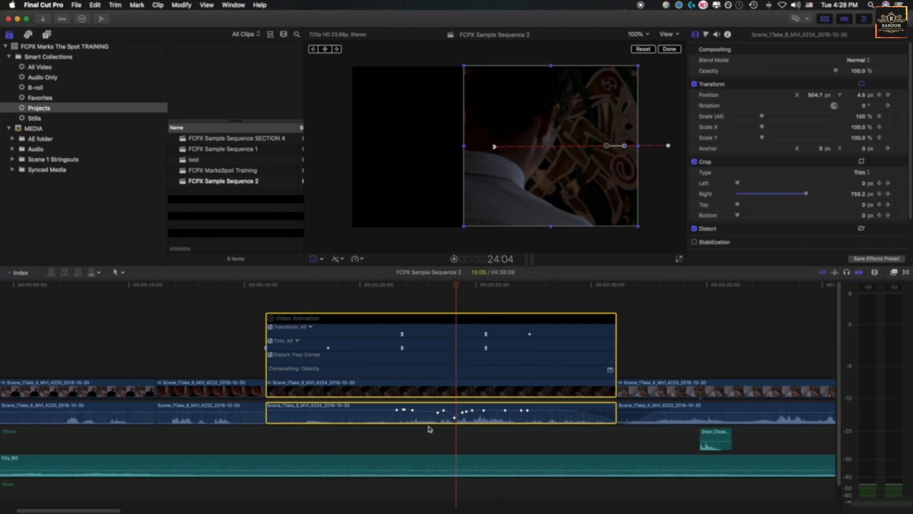
pyautogui.click(431, 409)
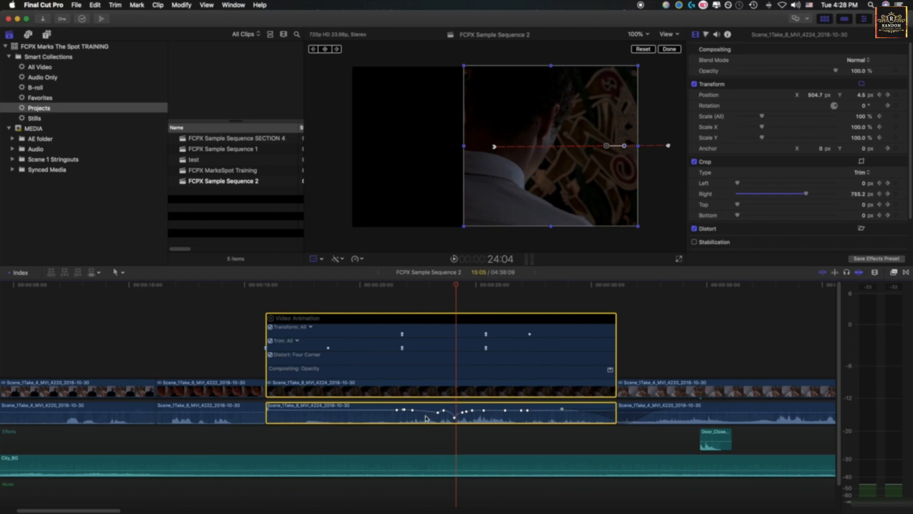
pyautogui.click(426, 419)
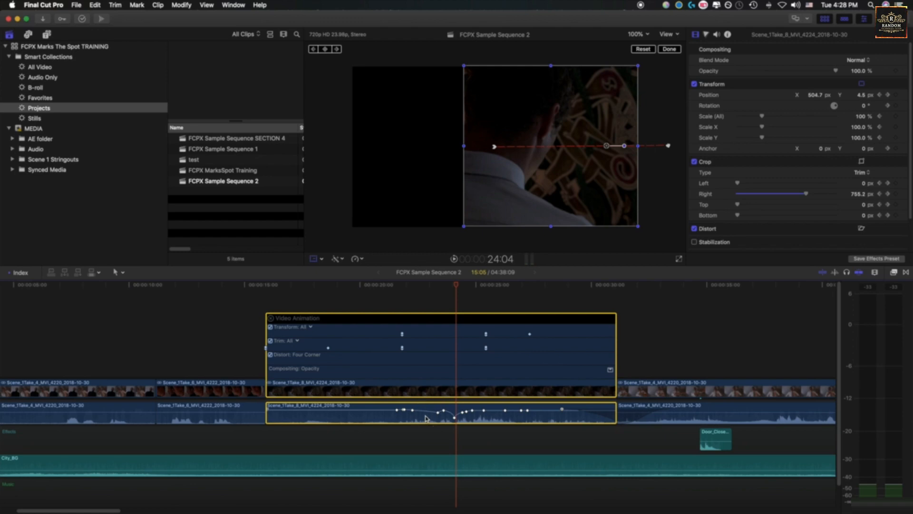